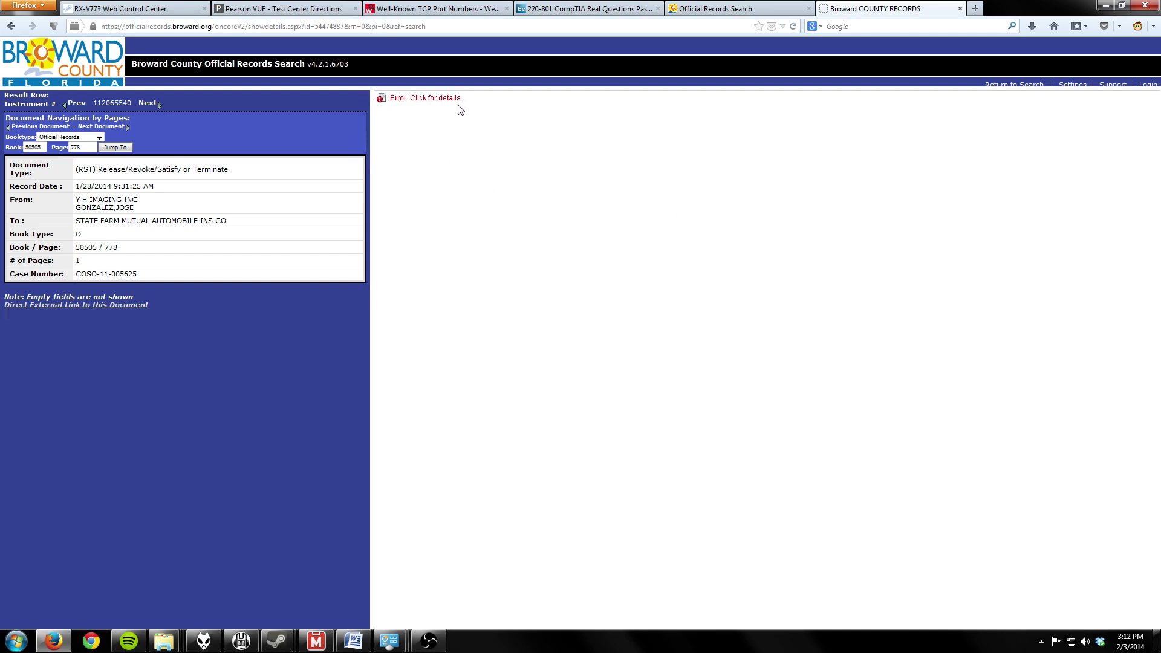
View the image viewer's SecurityException details, shift the dialog around, then close it
click(439, 101)
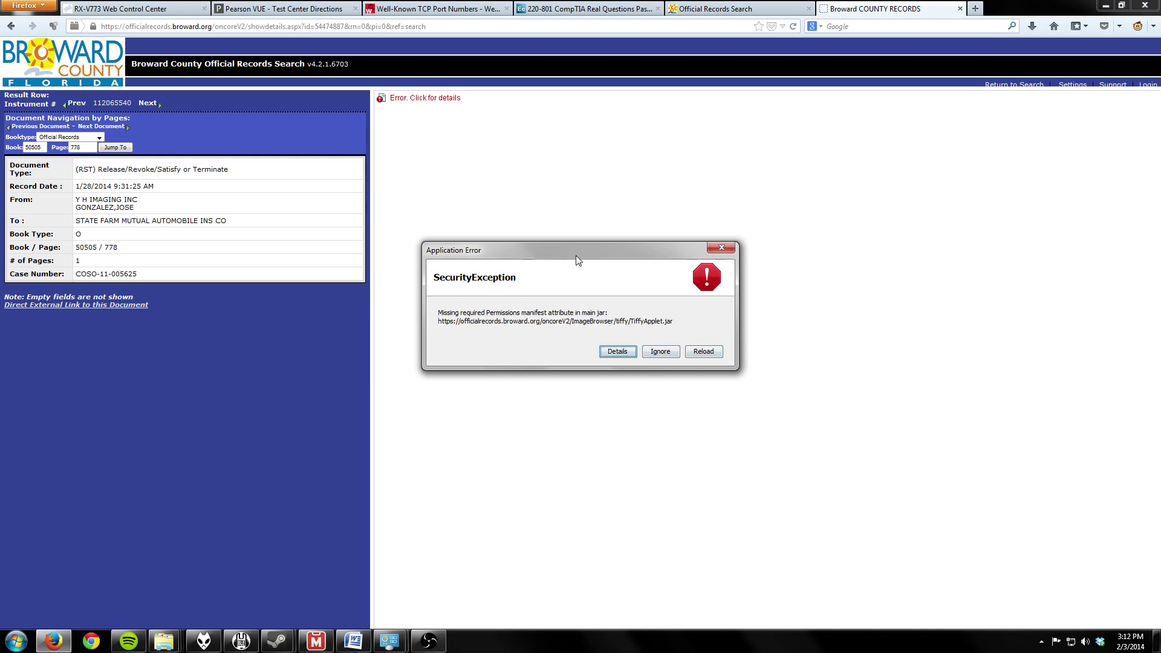
drag(576, 255, 604, 241)
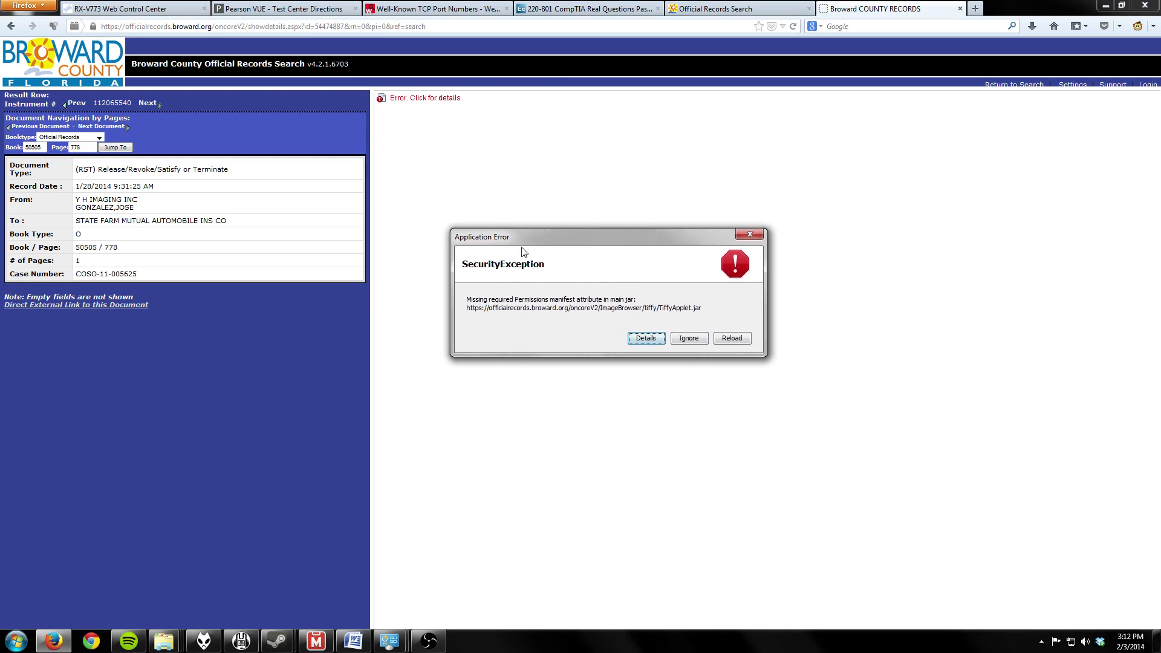
drag(592, 239, 540, 222)
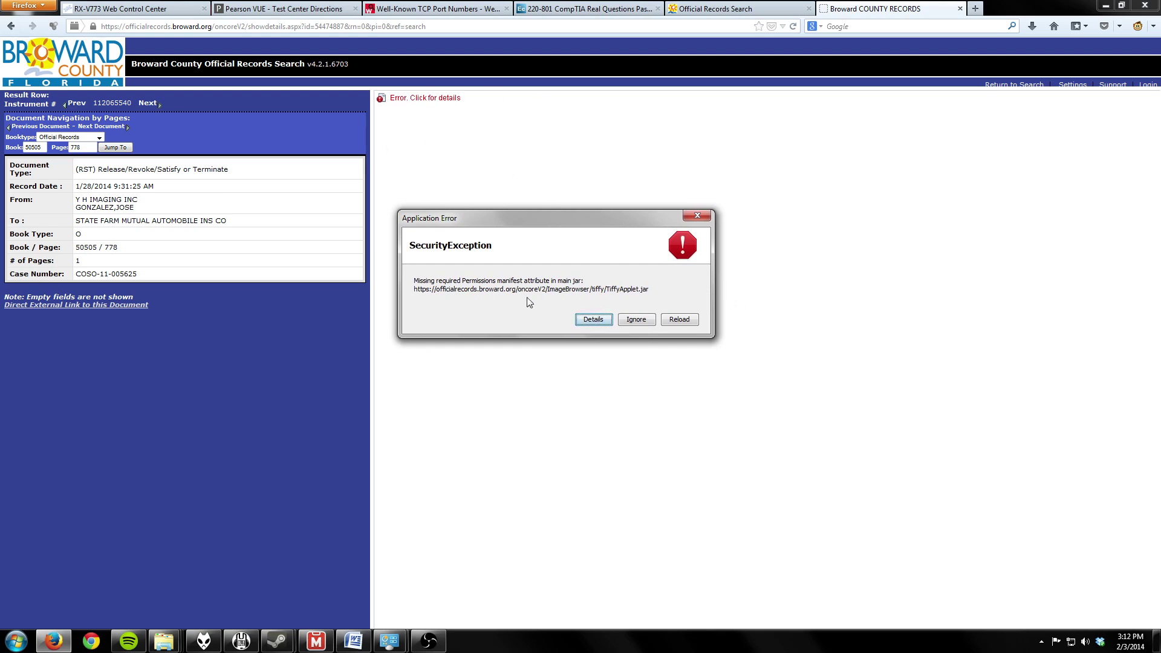
click(696, 219)
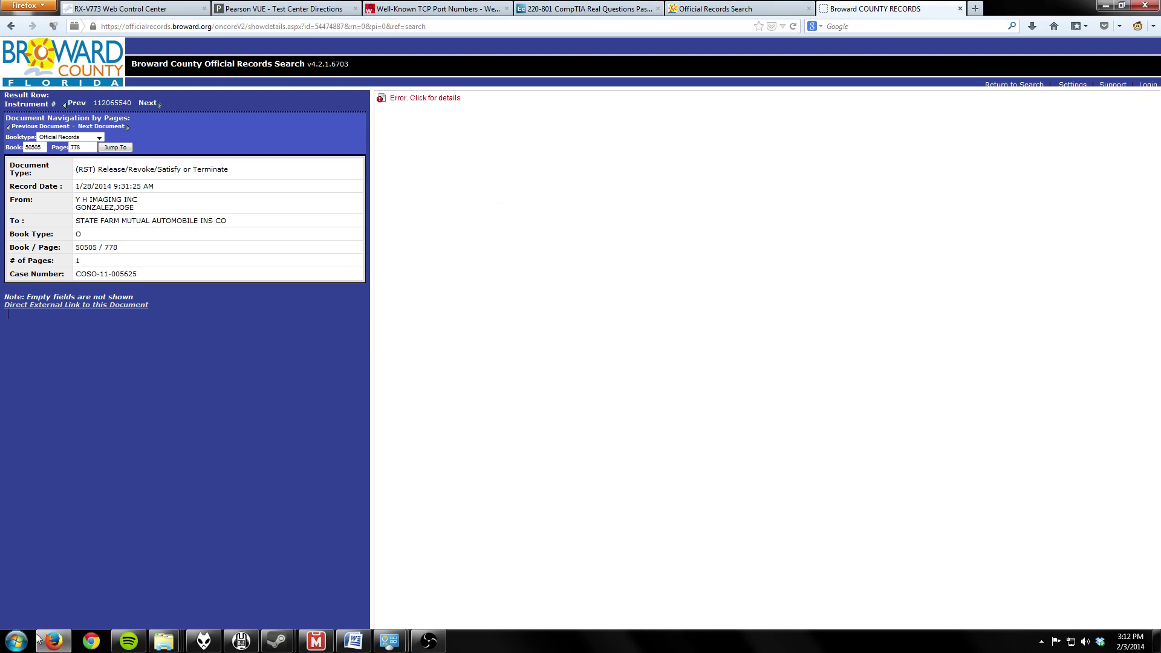
Check the installed Java entry in Programs and Features, then return to the record page
mouse_move(400, 639)
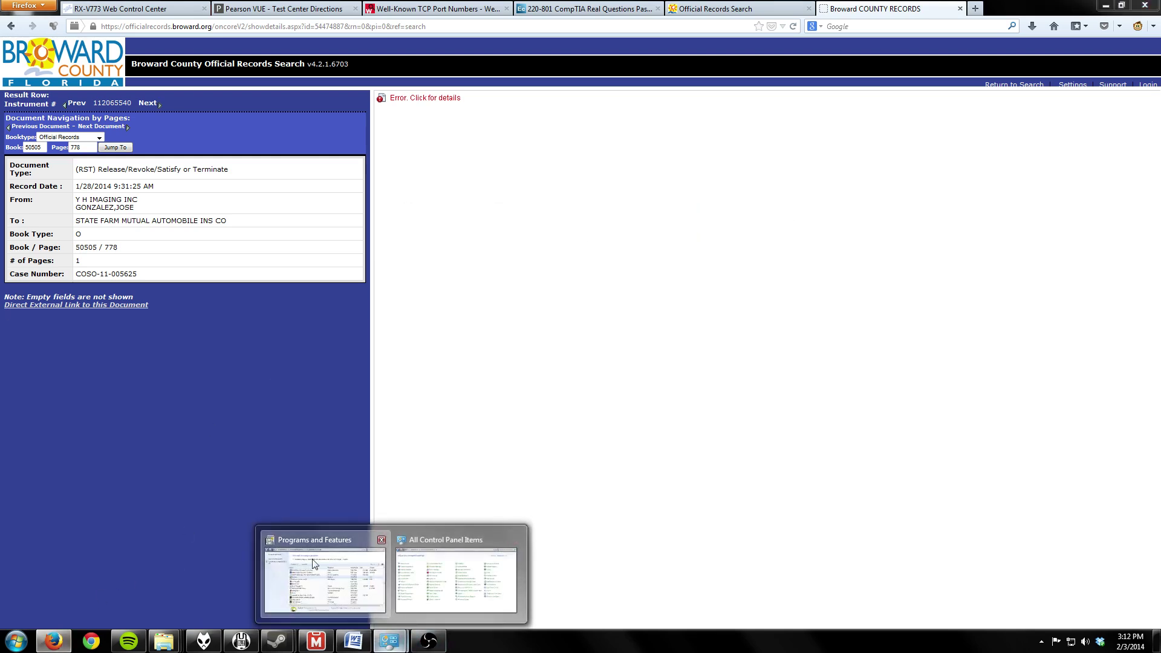
click(325, 587)
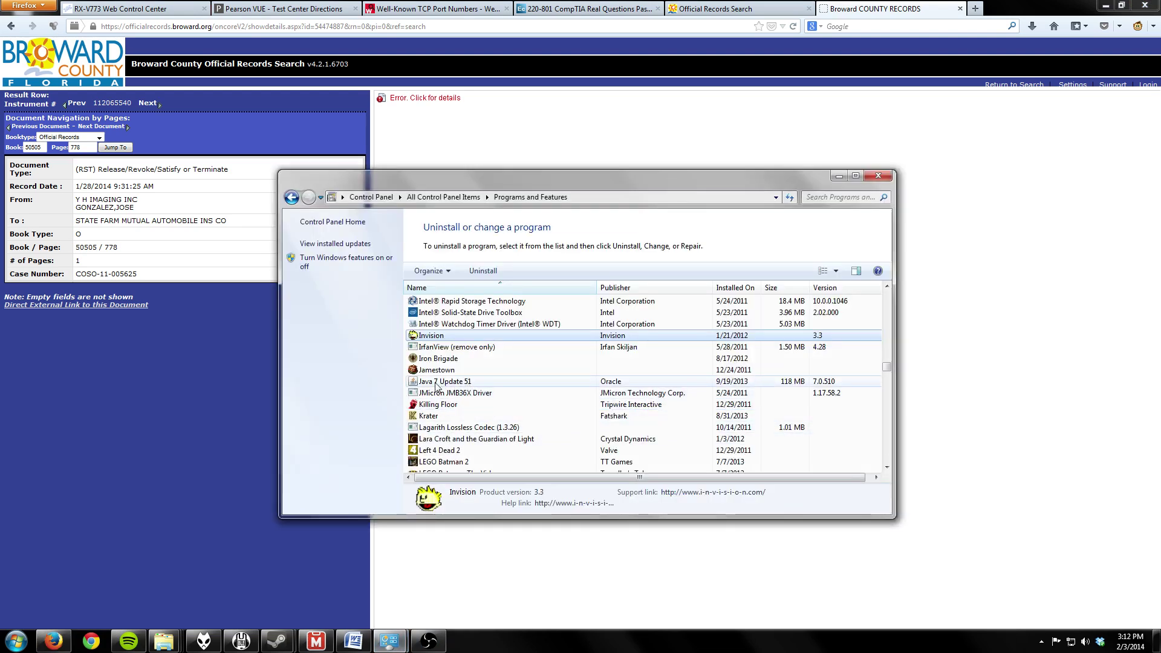
click(670, 141)
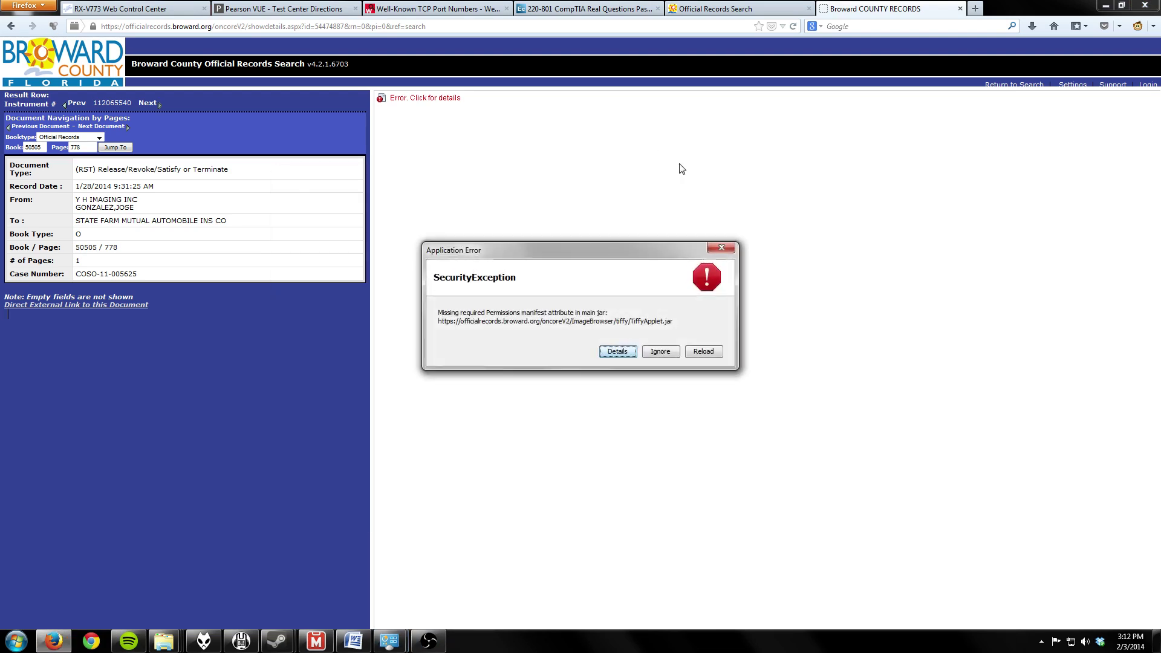
Reload the record's image viewer for Book/Page 50505/778 from the Application Error dialog
click(702, 355)
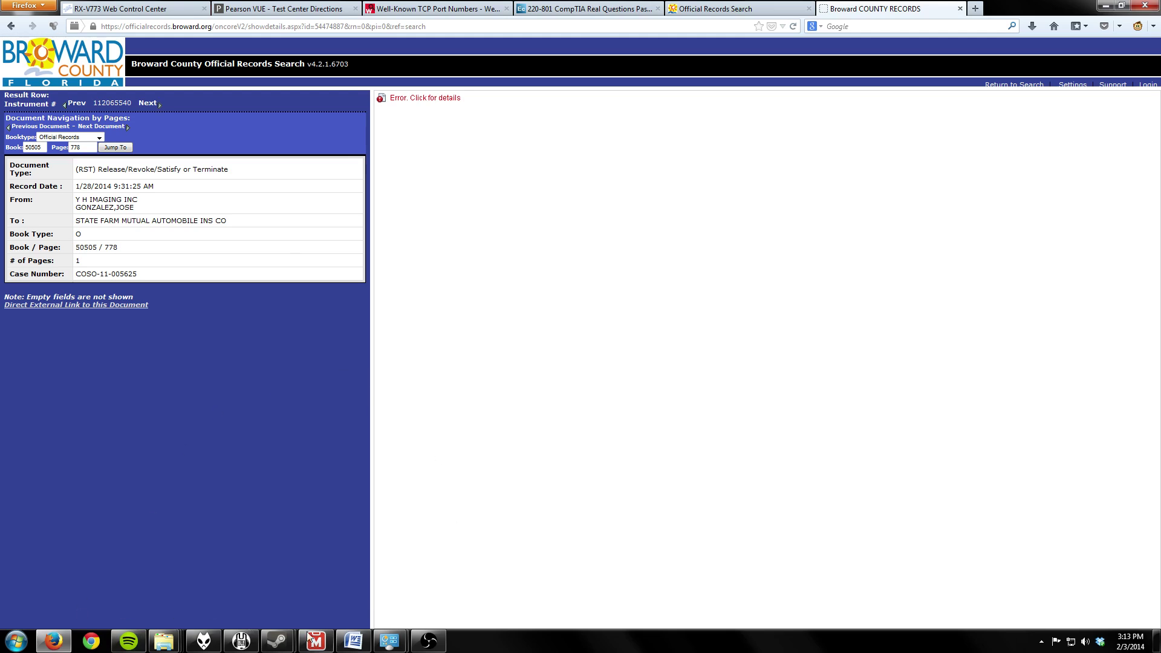
Open Java (32-bit) from the All Control Panel Items window
mouse_move(389, 641)
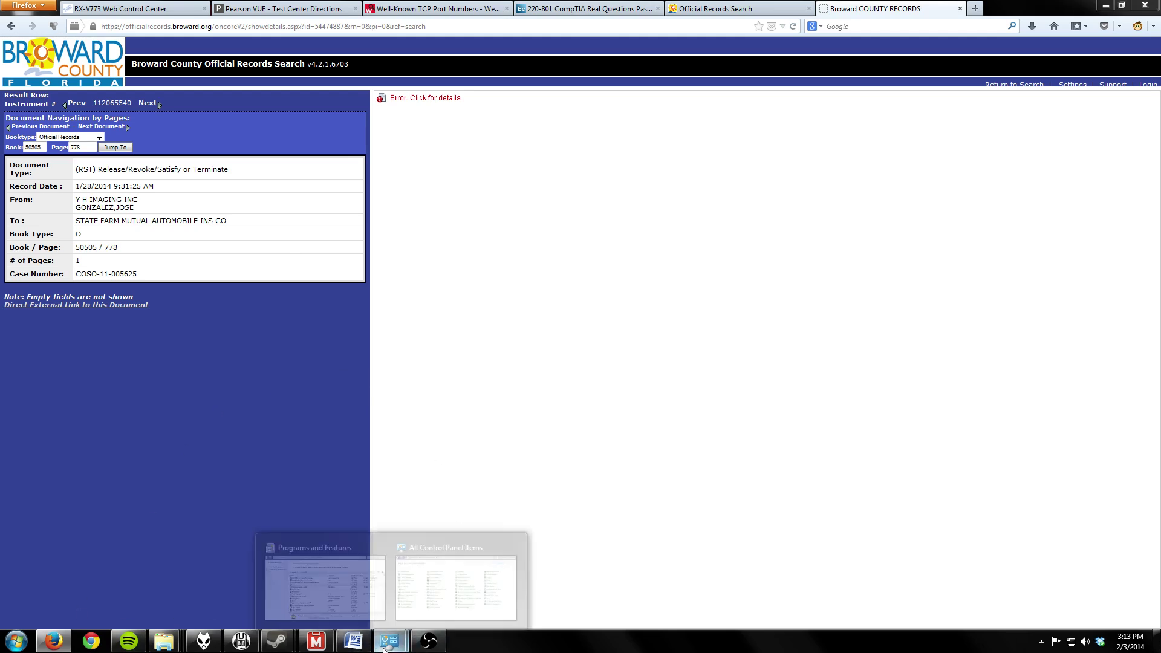
click(456, 577)
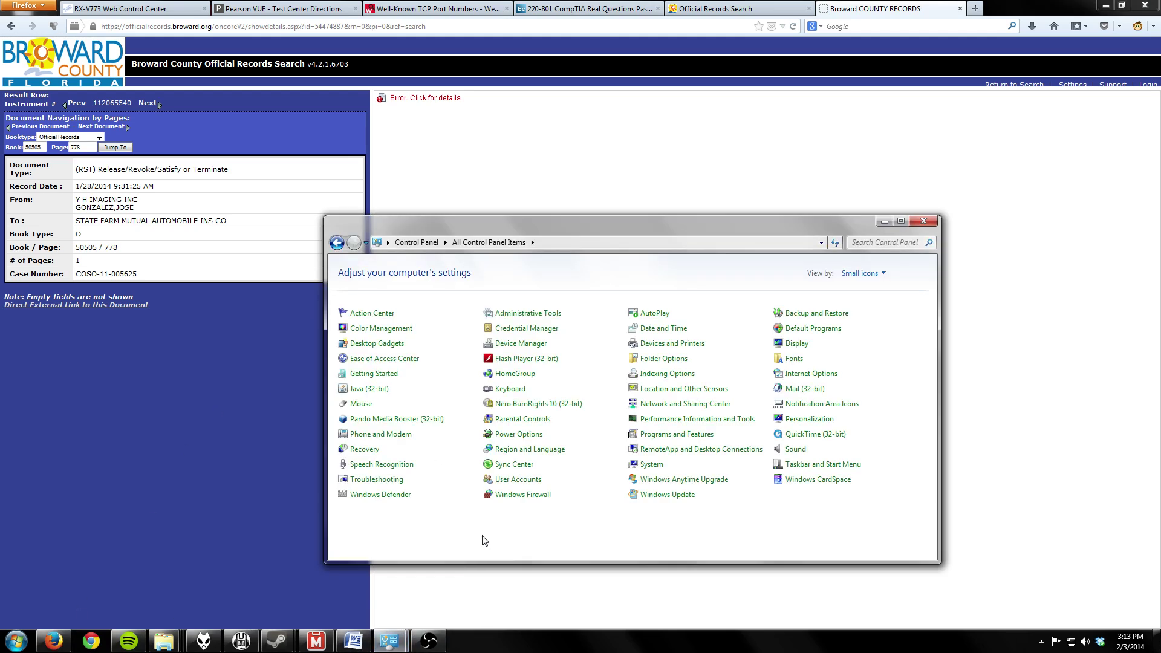
click(374, 393)
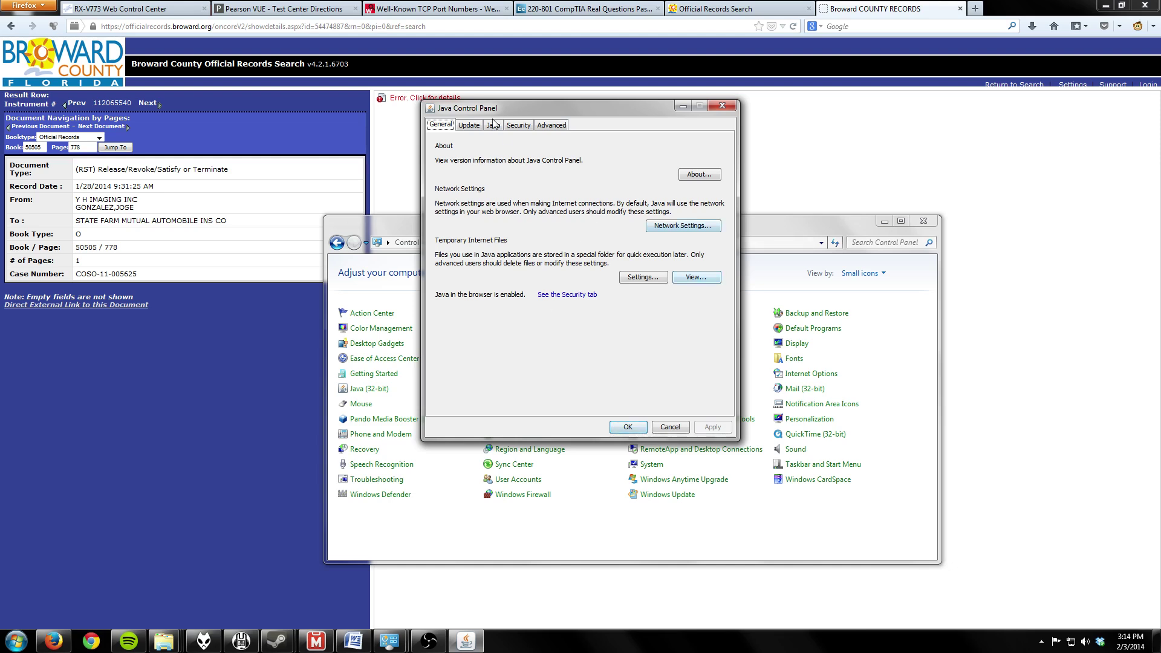
click(517, 127)
drag(580, 111, 601, 114)
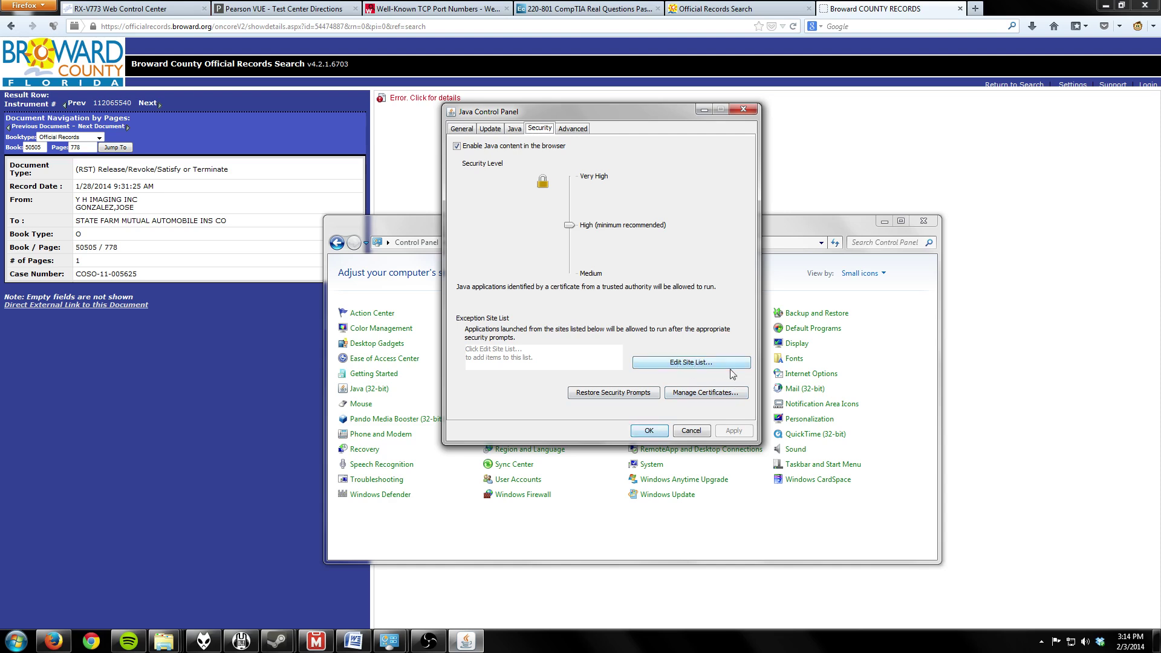
click(213, 29)
click(215, 29)
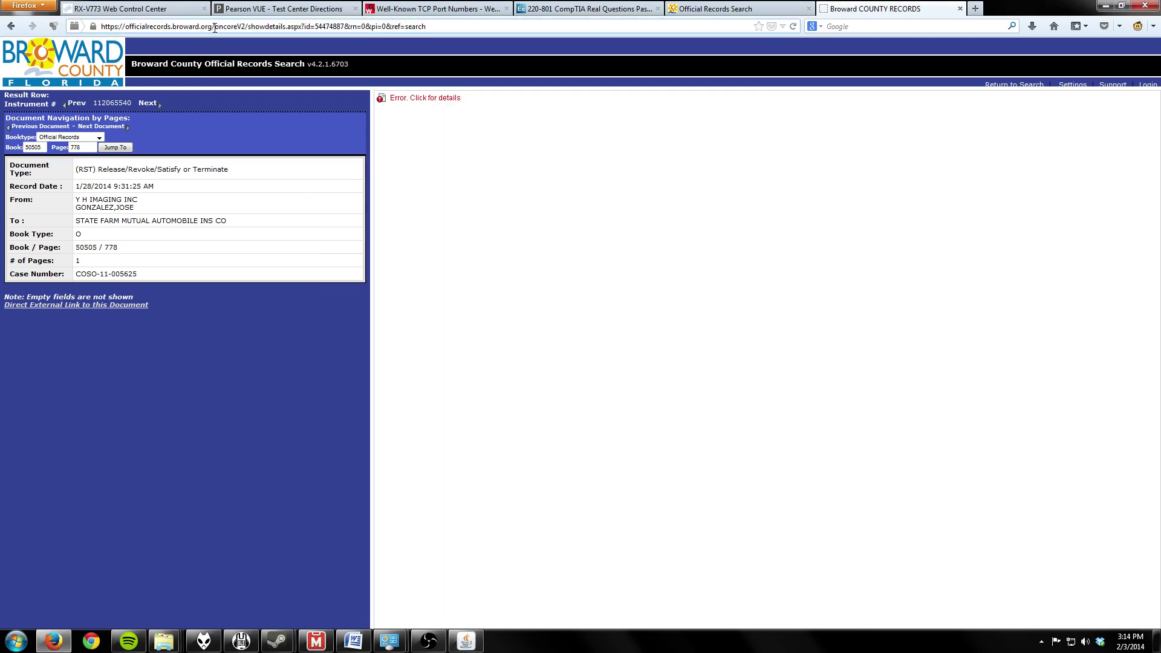
drag(214, 28, 86, 24)
key(ctrl+c)
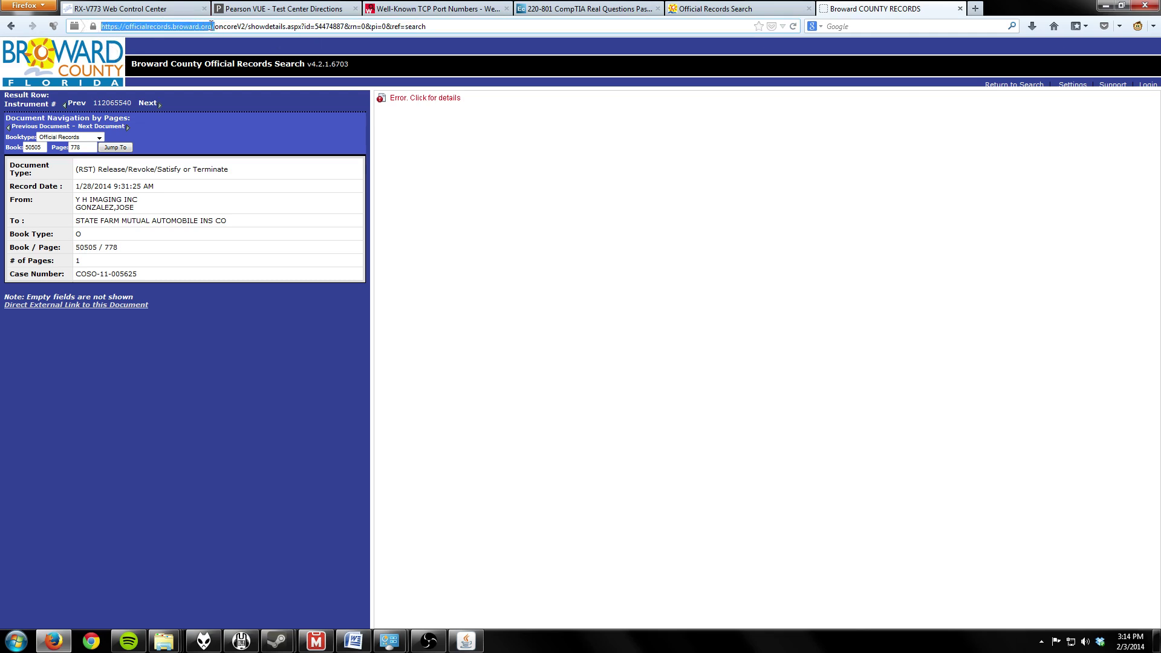
click(466, 641)
click(684, 363)
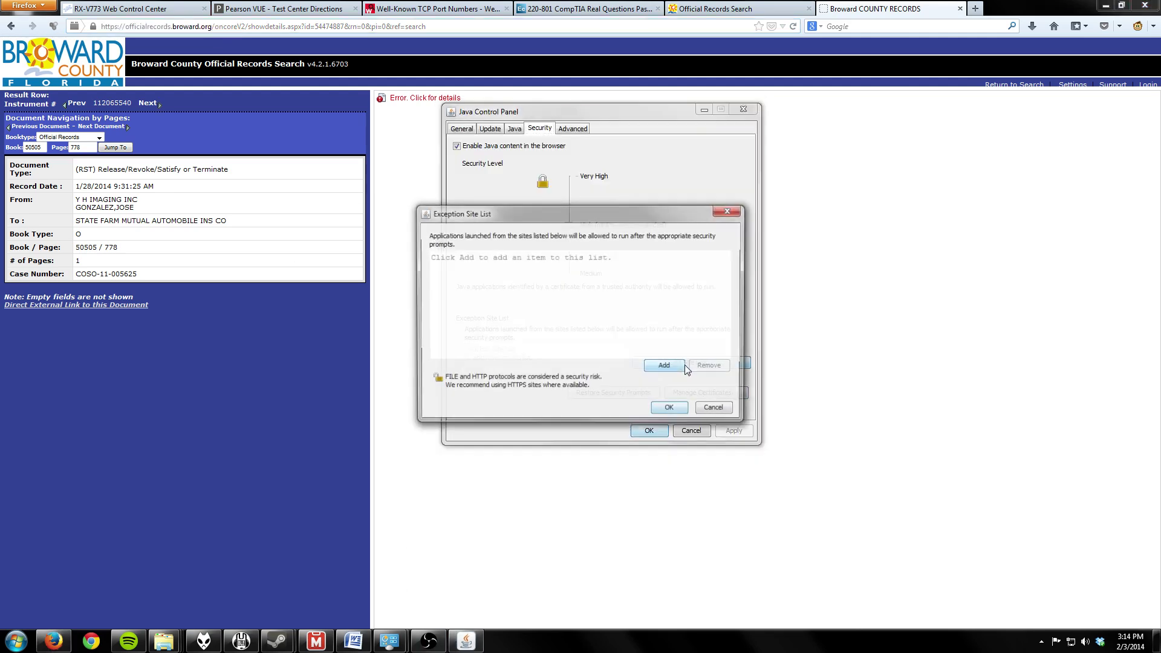
click(665, 367)
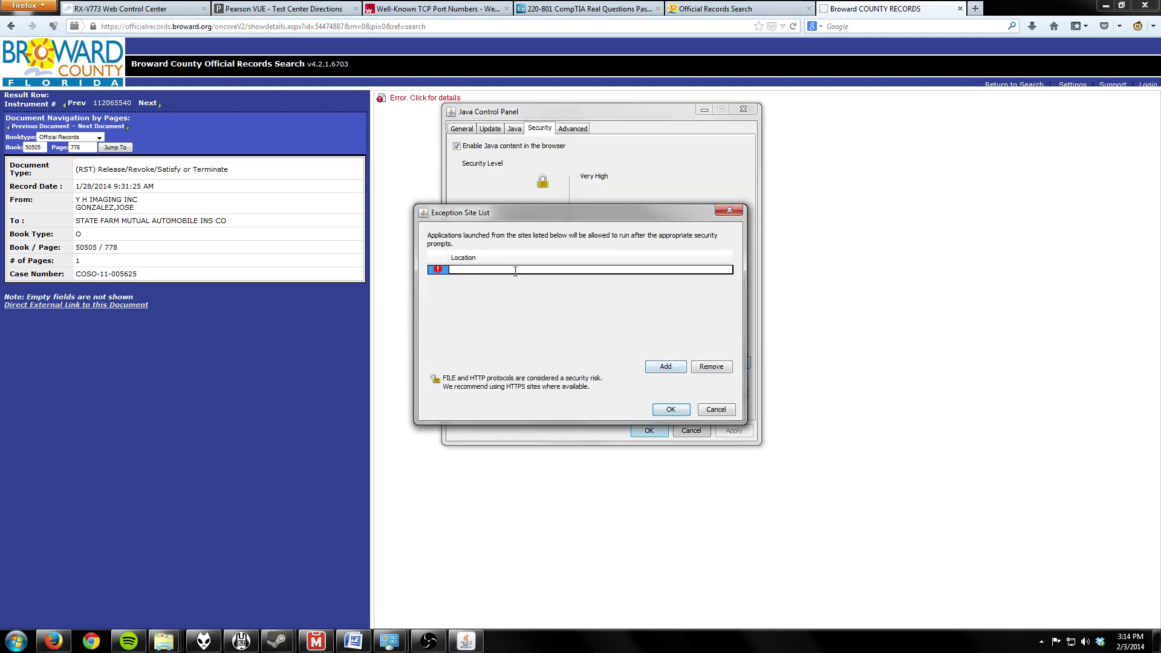
key(ctrl+v)
click(668, 369)
click(670, 409)
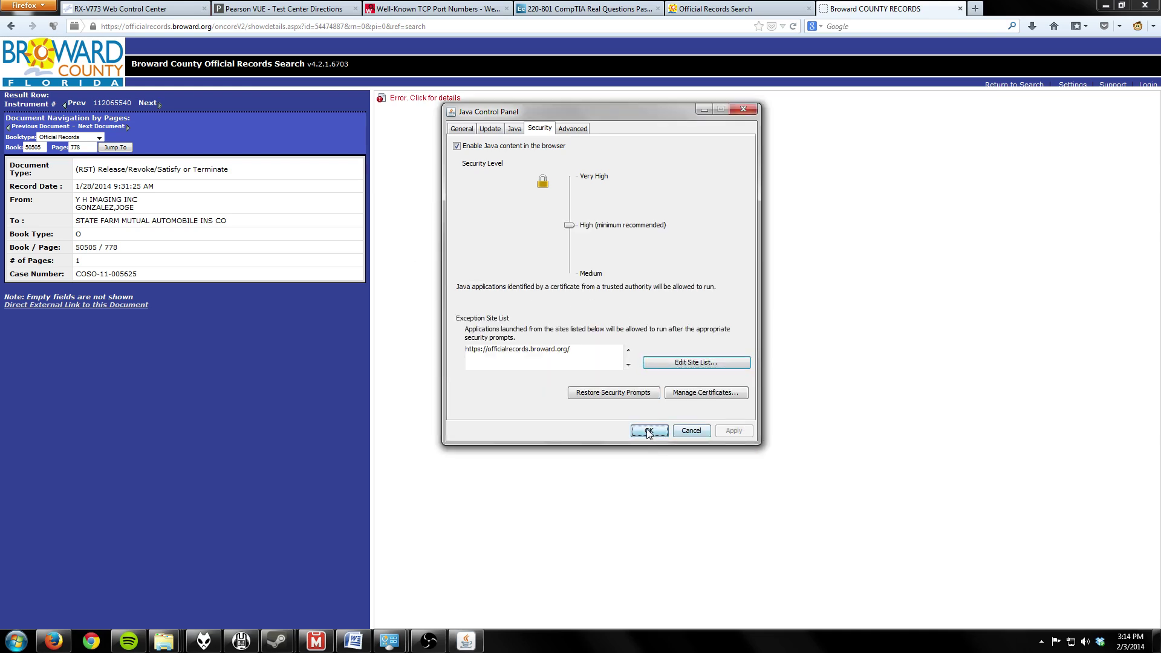
click(649, 430)
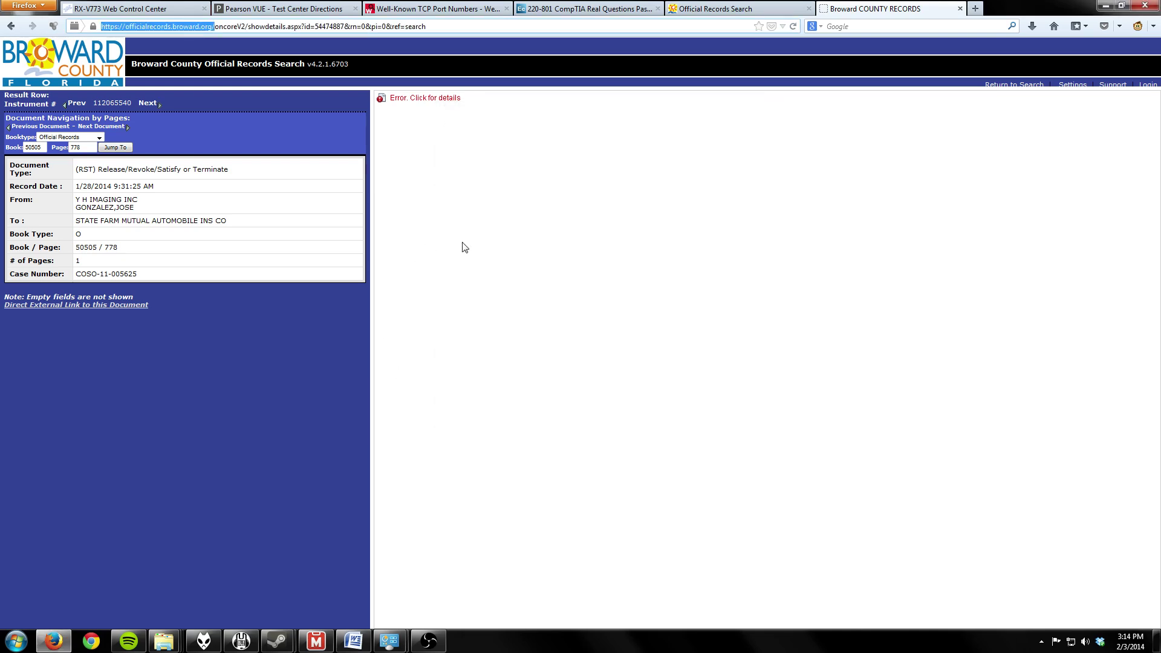
Reload the record page, launch View Image, and allow TiffyApplet to run so the court order displays
click(792, 27)
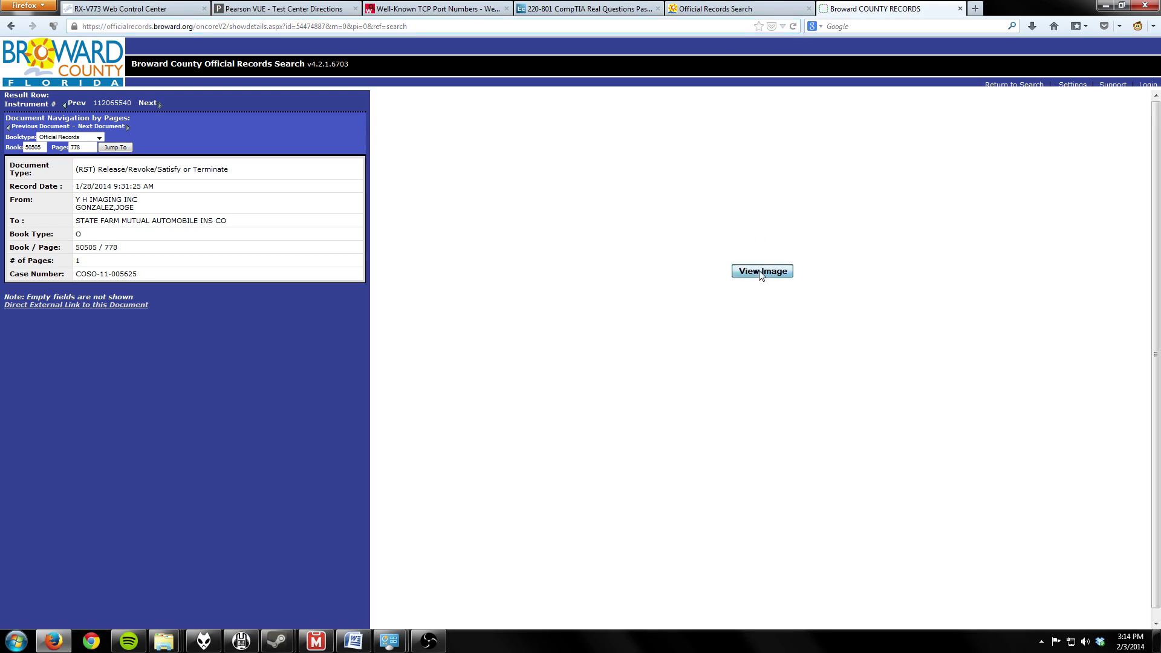
click(760, 274)
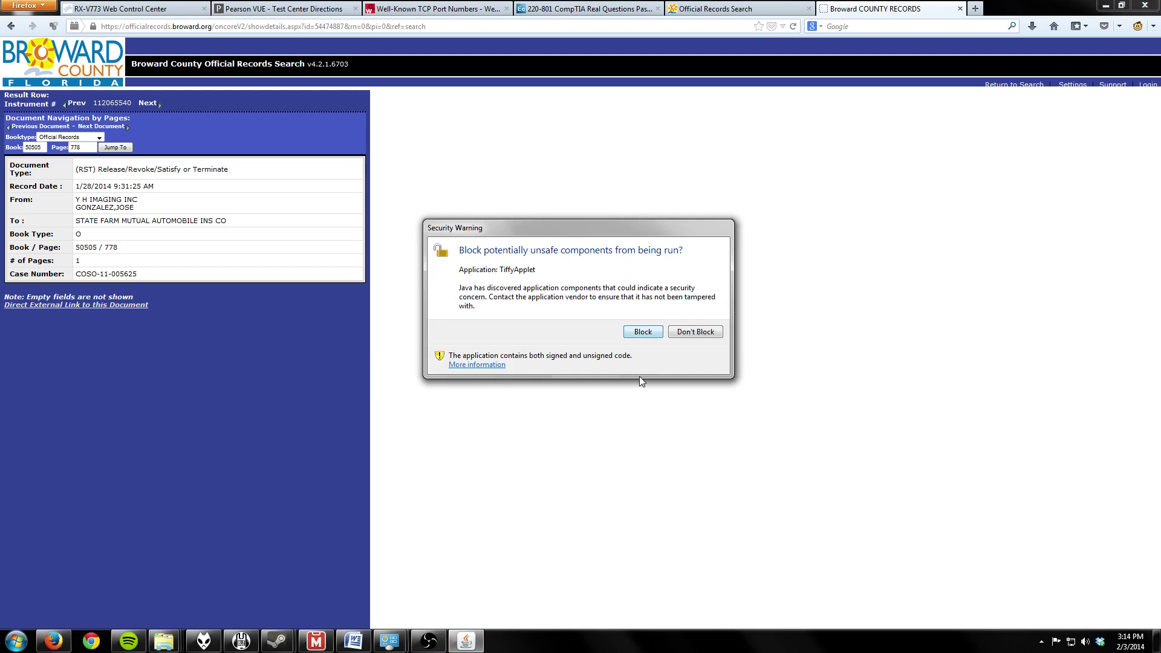
click(700, 335)
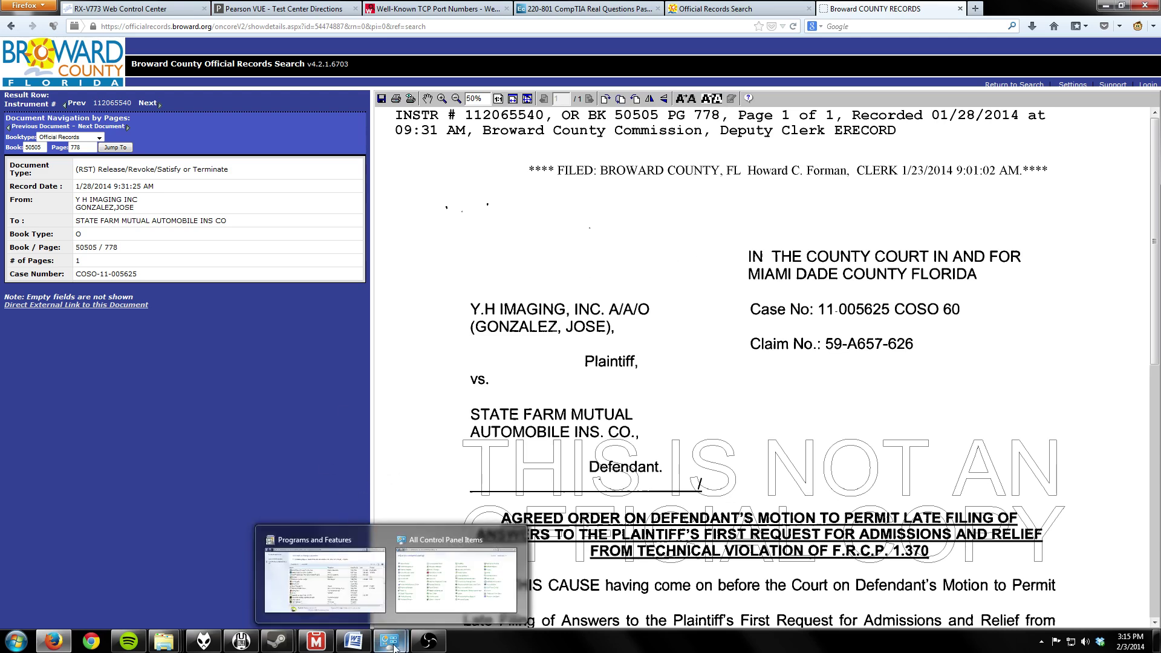
Browse from Computer to C:\Users\<profile>\AppData\LocalLow\Sun\Java\Deployment\security
click(16, 647)
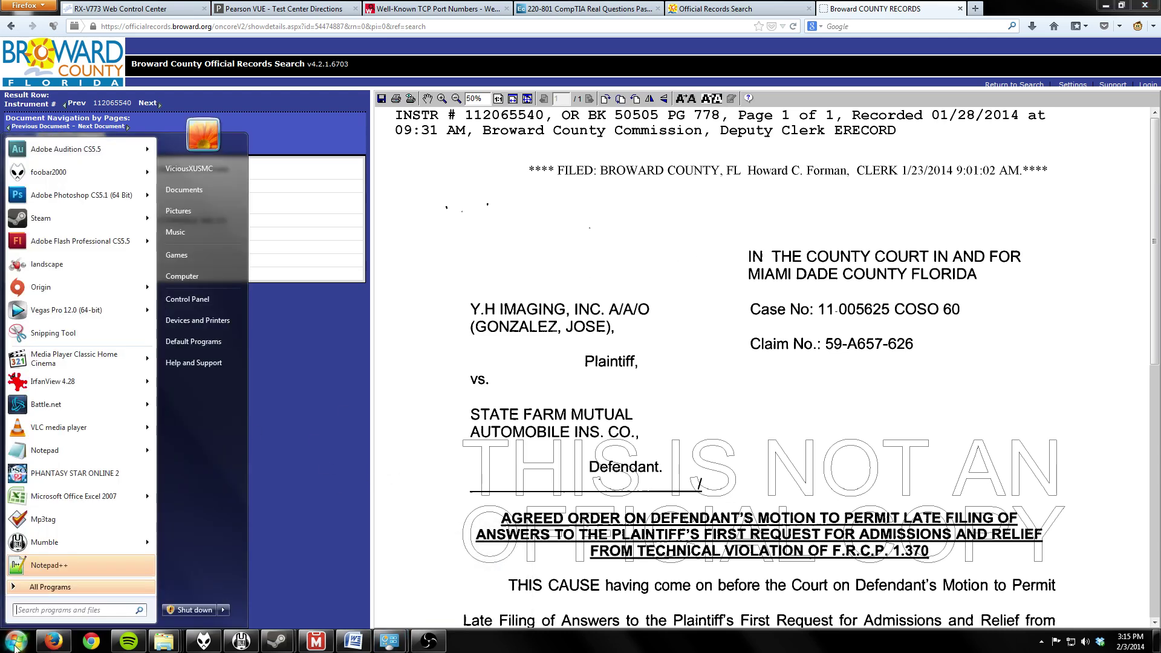
click(206, 275)
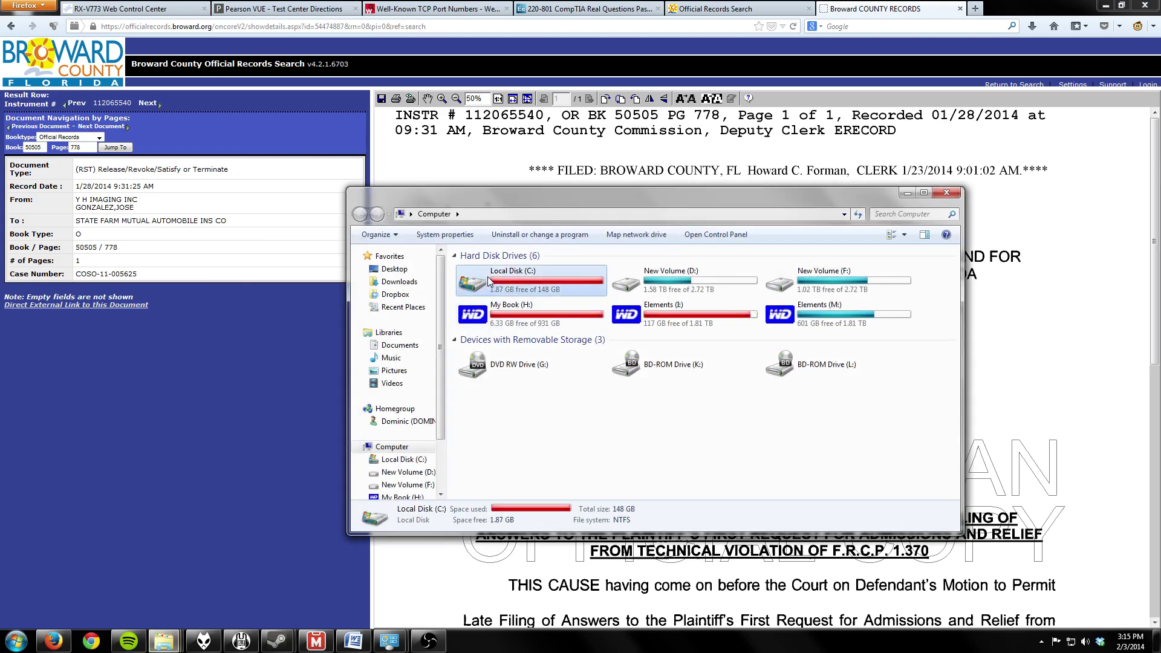
double_click(514, 283)
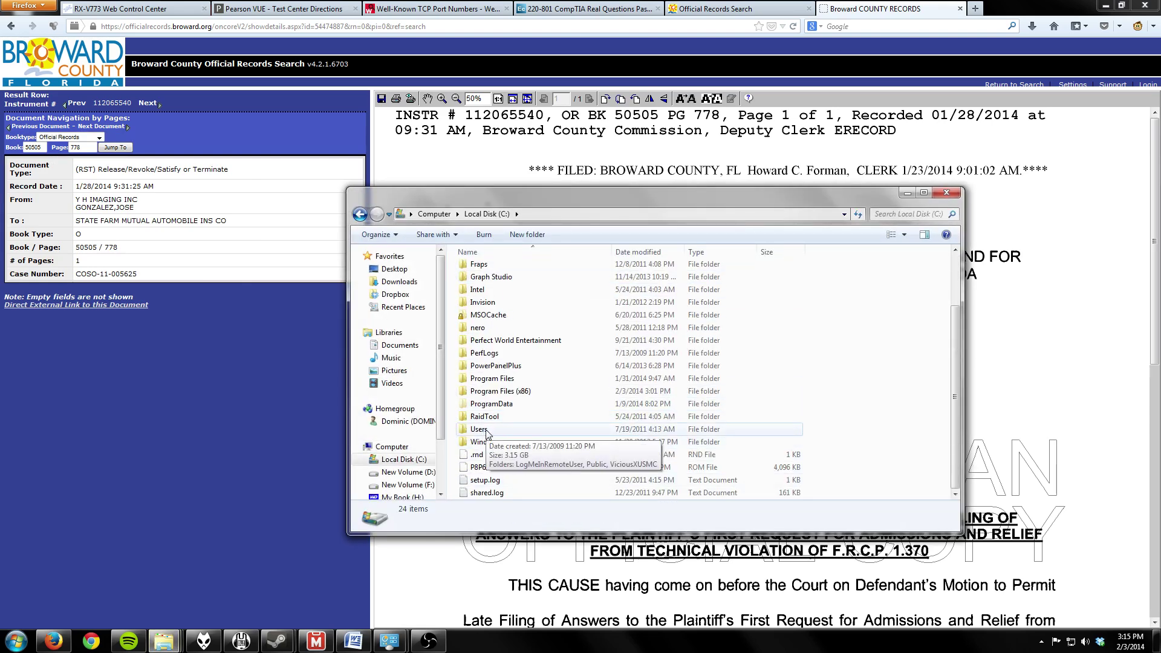
double_click(481, 429)
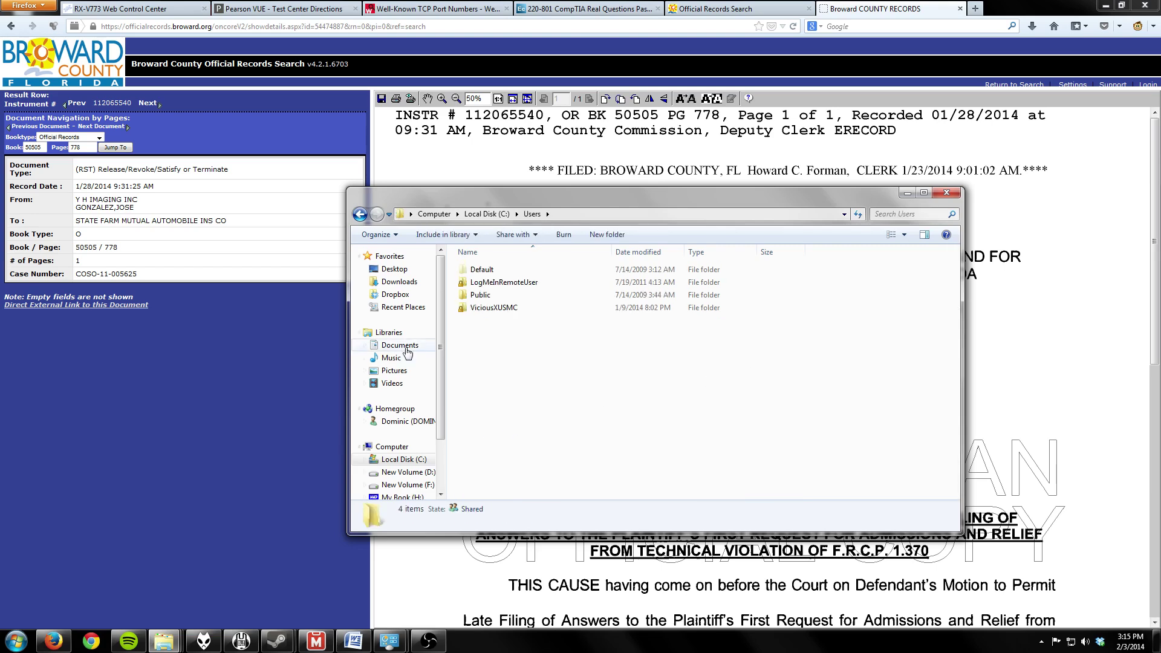
double_click(494, 307)
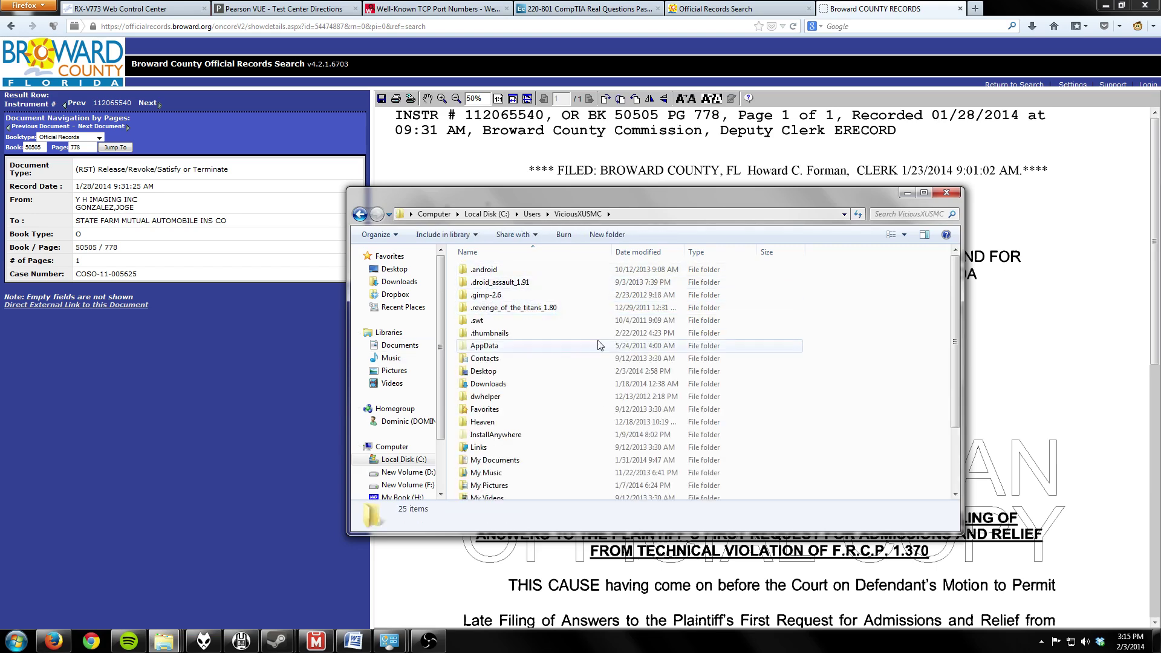
double_click(499, 347)
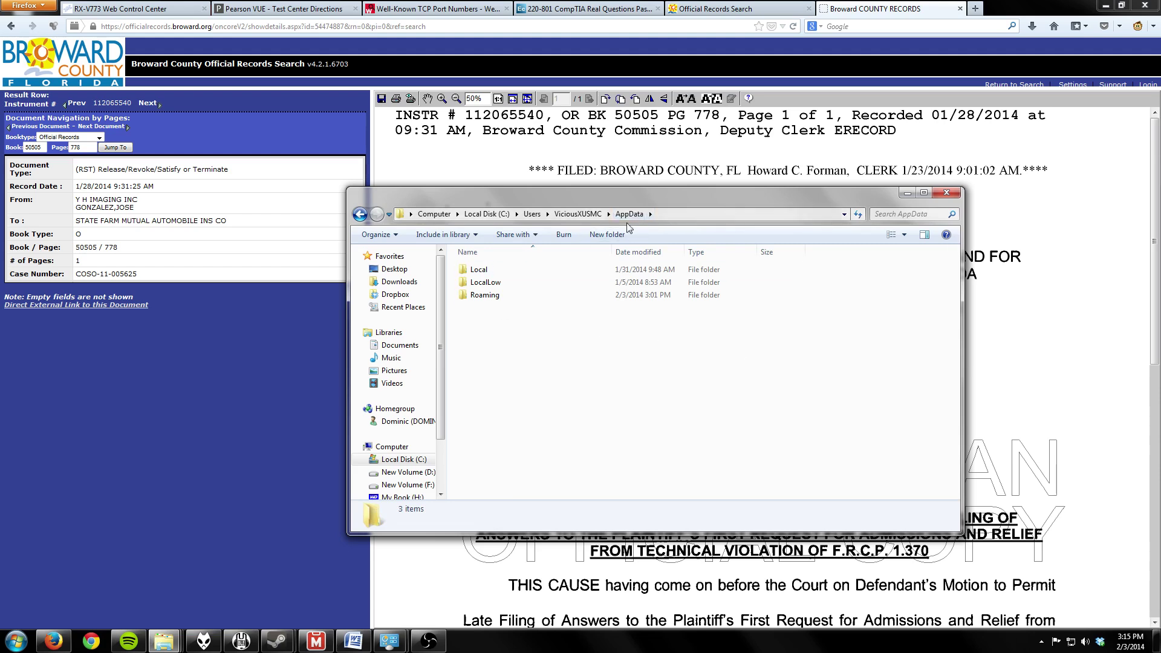
double_click(496, 283)
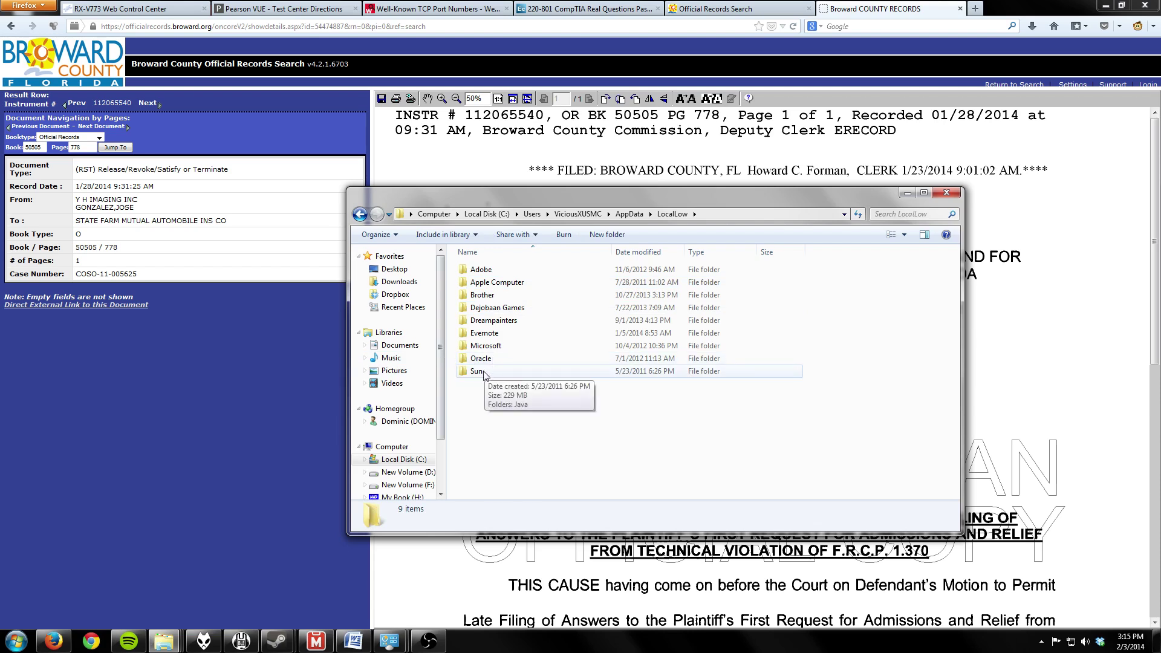
double_click(484, 371)
double_click(476, 270)
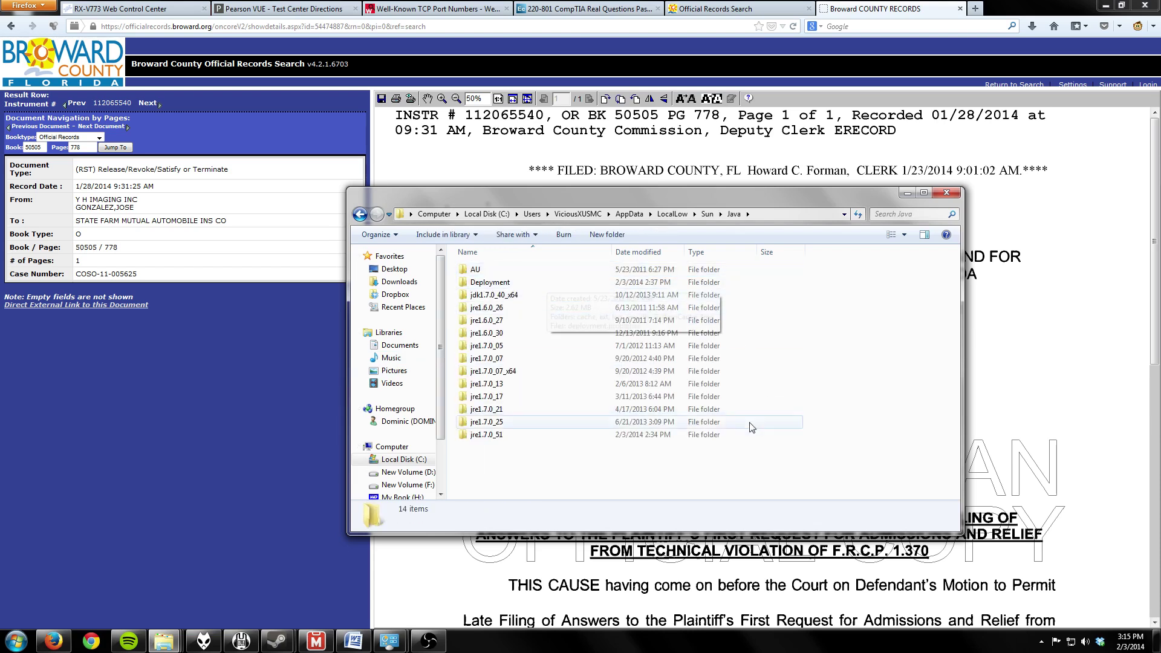
double_click(490, 282)
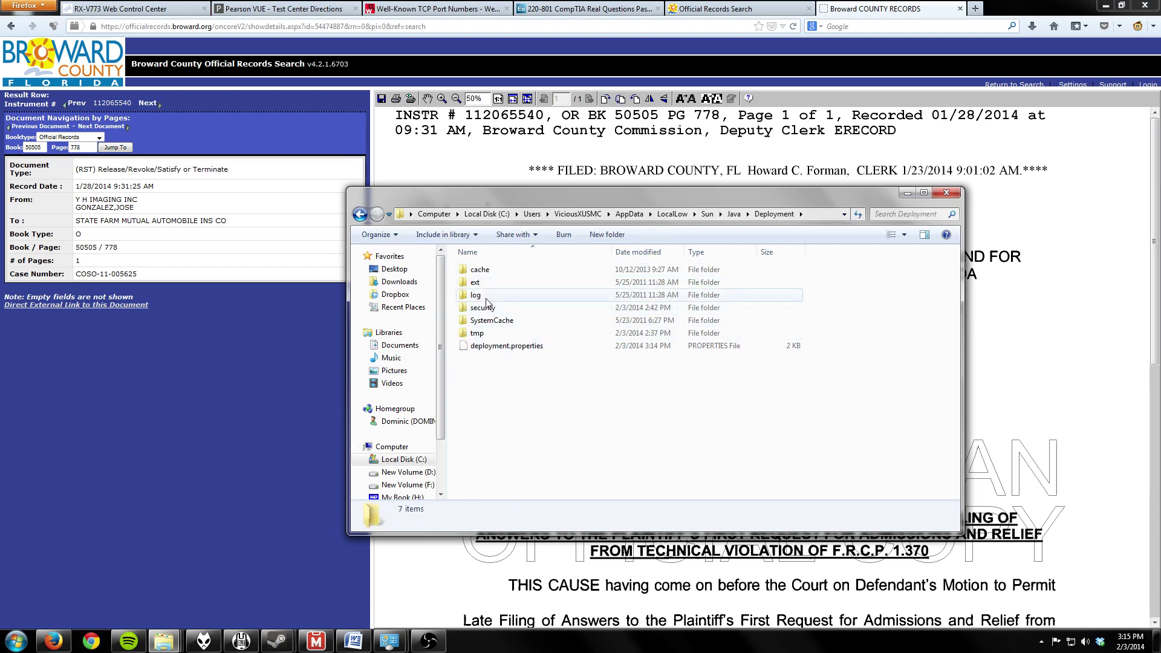
double_click(487, 306)
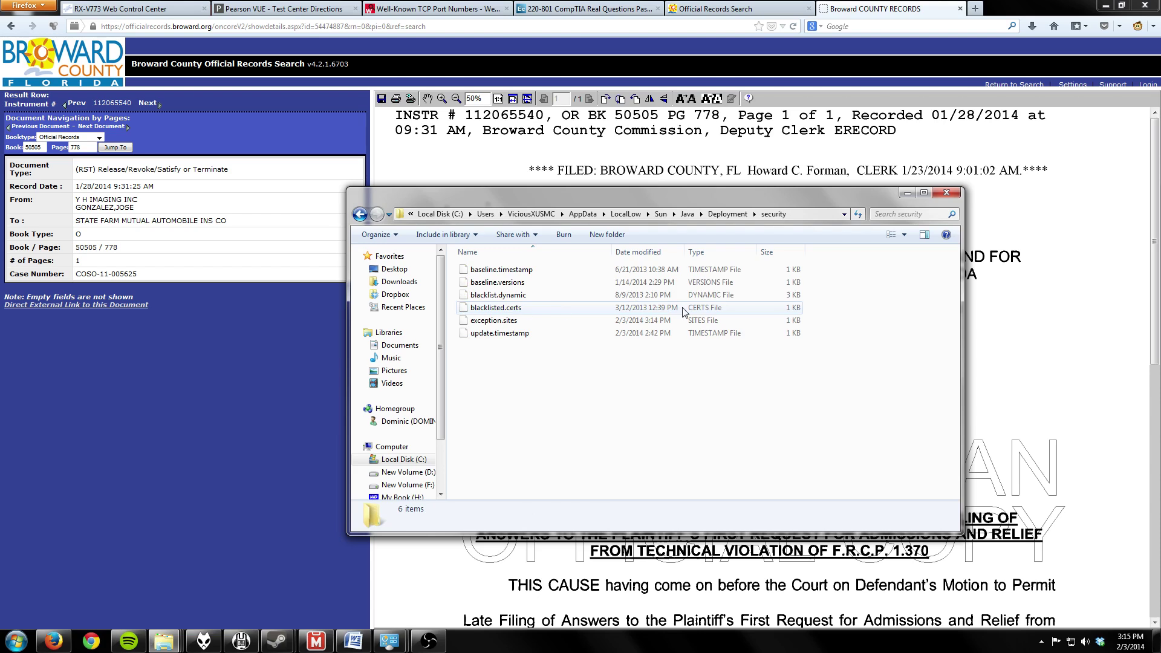
right_click(497, 325)
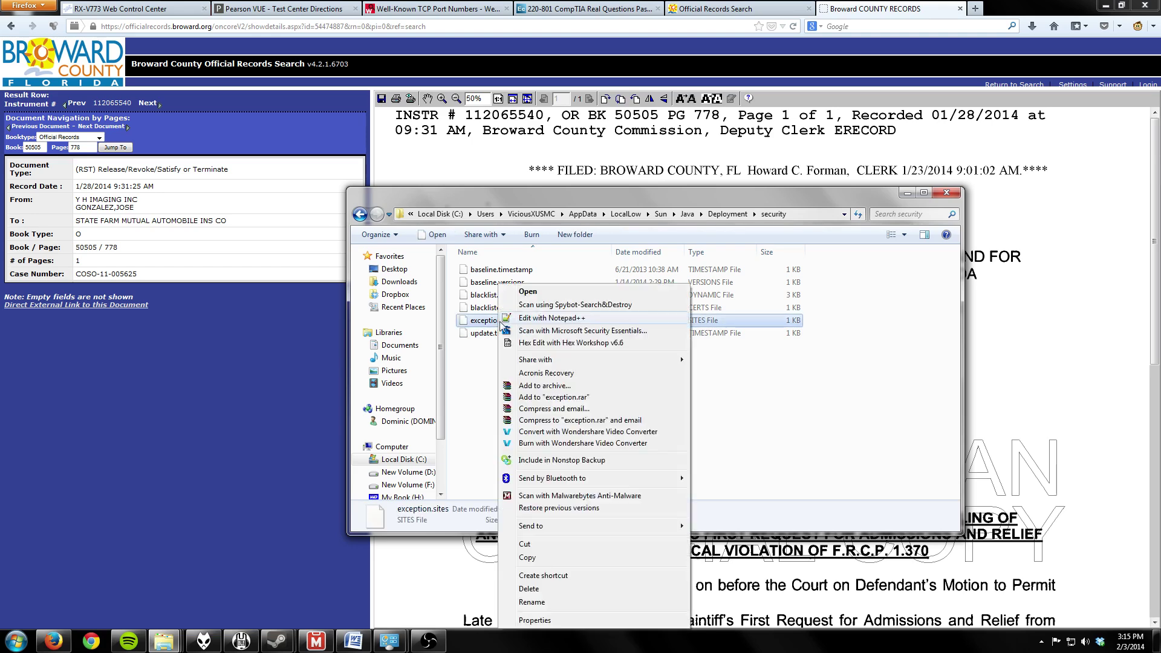
click(569, 319)
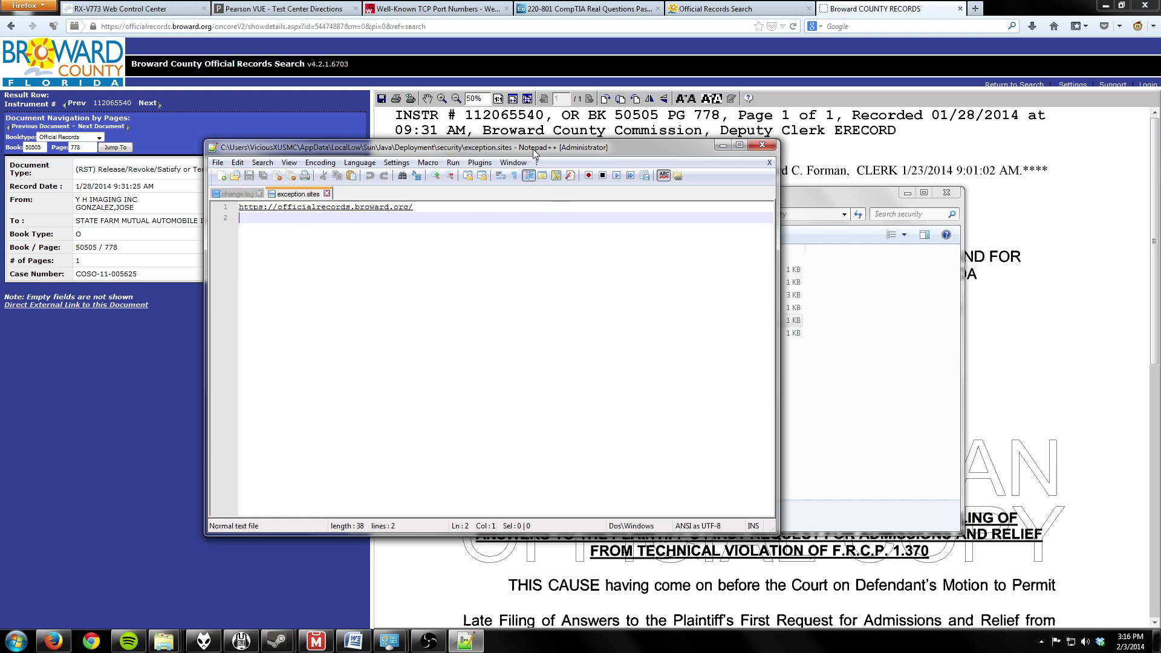
drag(533, 153, 627, 227)
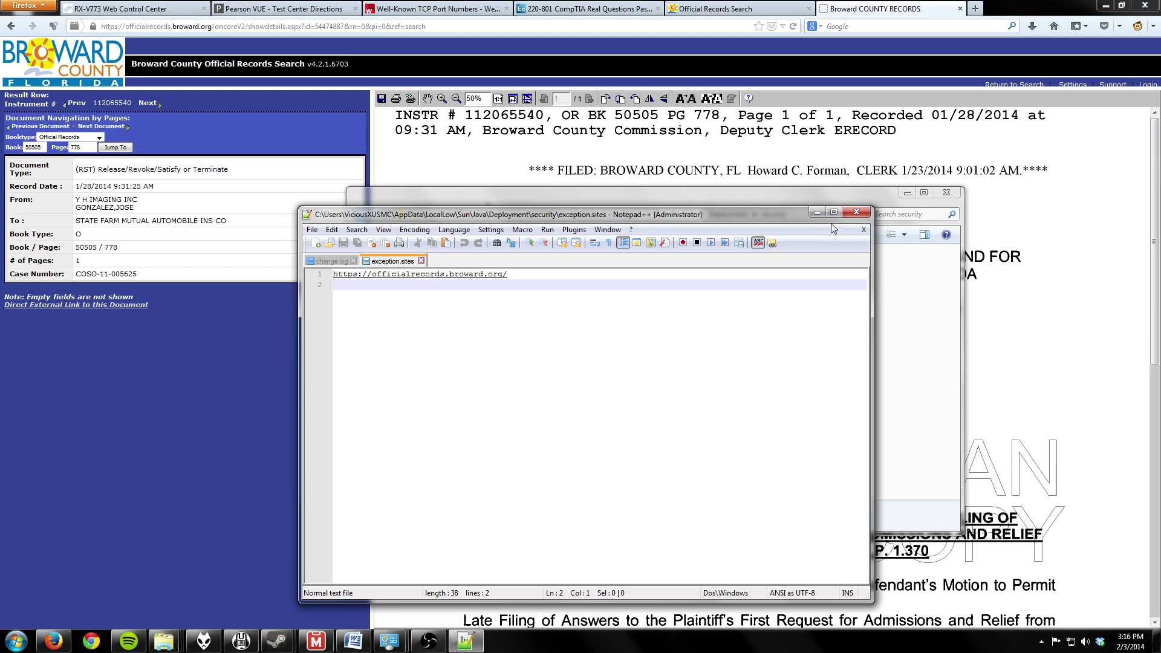
Close Notepad++ and bring the Firefox page with the court order image back to front
click(855, 212)
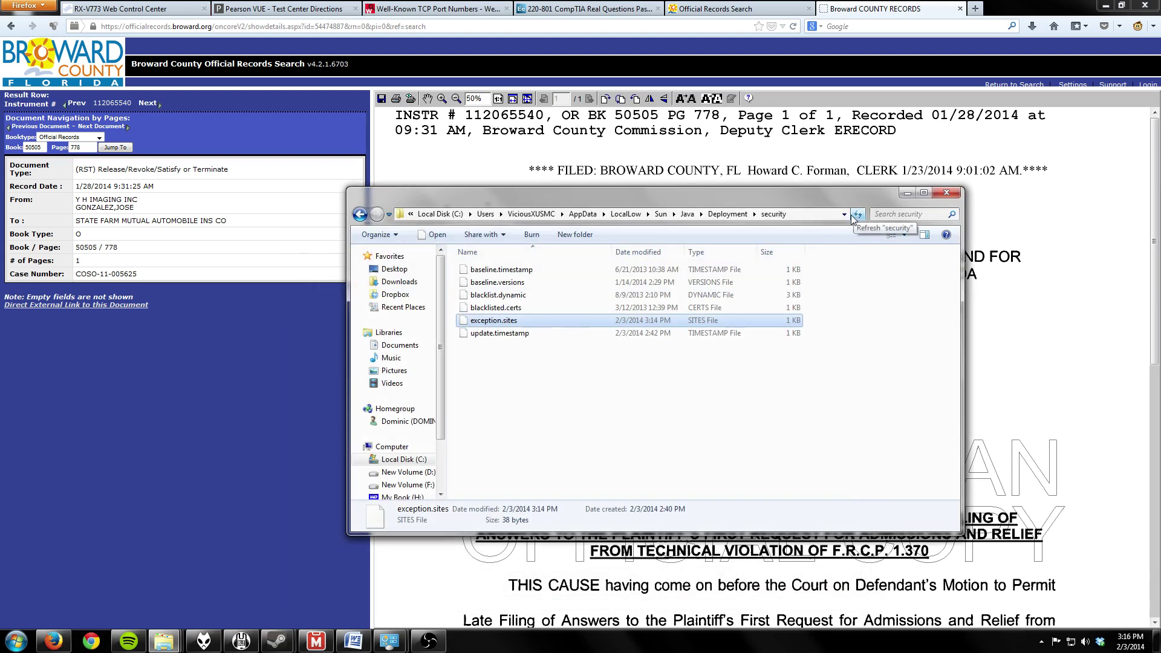
click(201, 436)
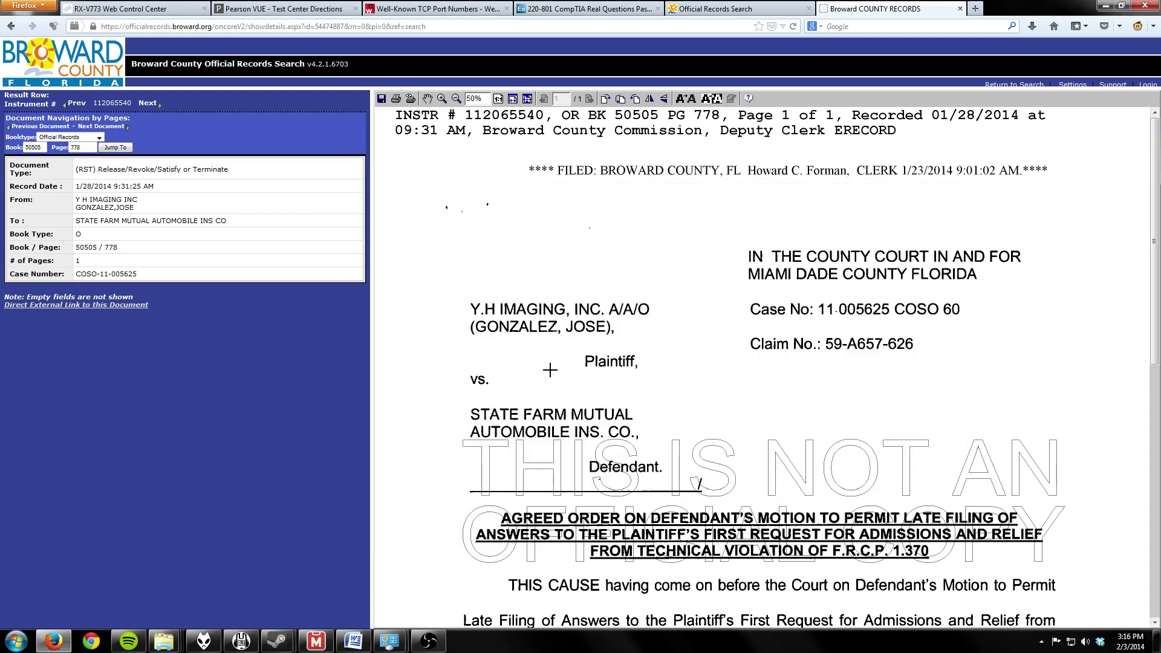